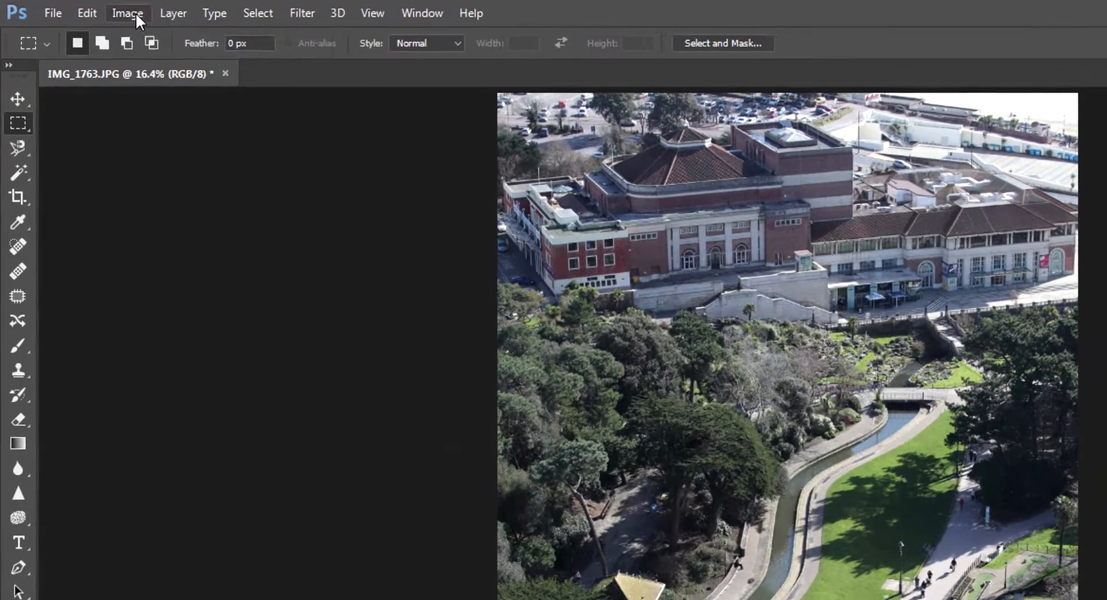
Start a Levels adjustment on the photo and set the shadow input level to 14.
click(136, 13)
mouse_move(148, 63)
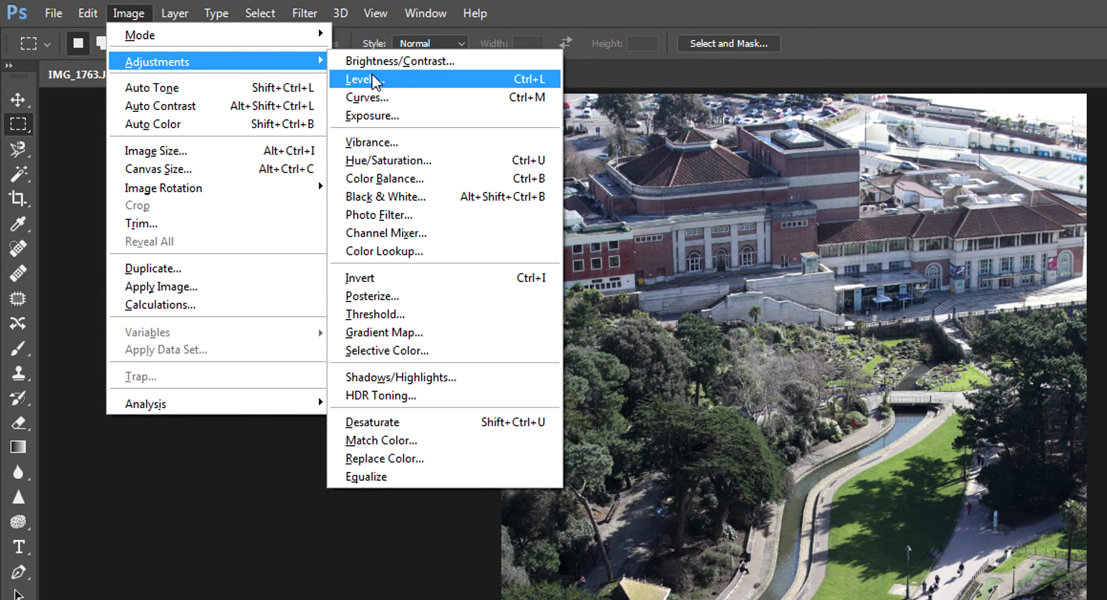
click(473, 80)
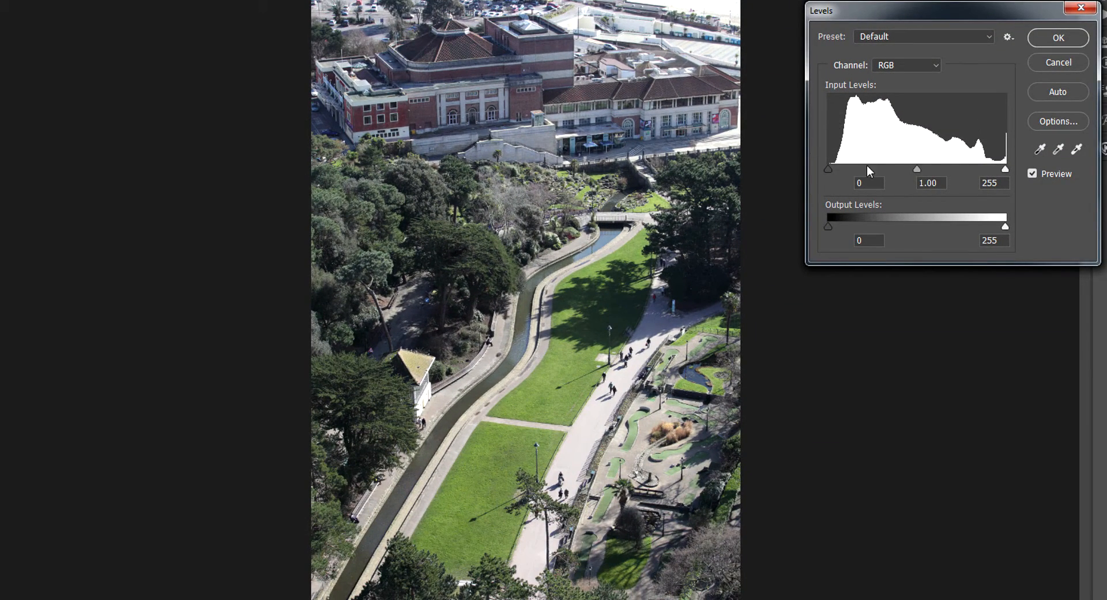
click(828, 170)
drag(832, 169, 837, 168)
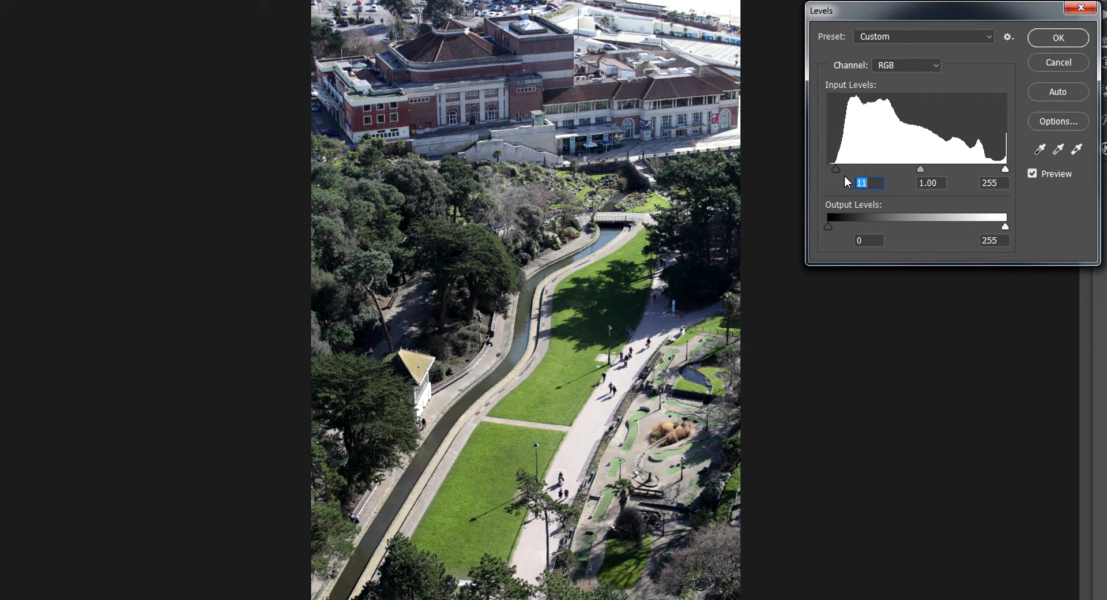
drag(836, 171, 834, 170)
drag(836, 168, 849, 167)
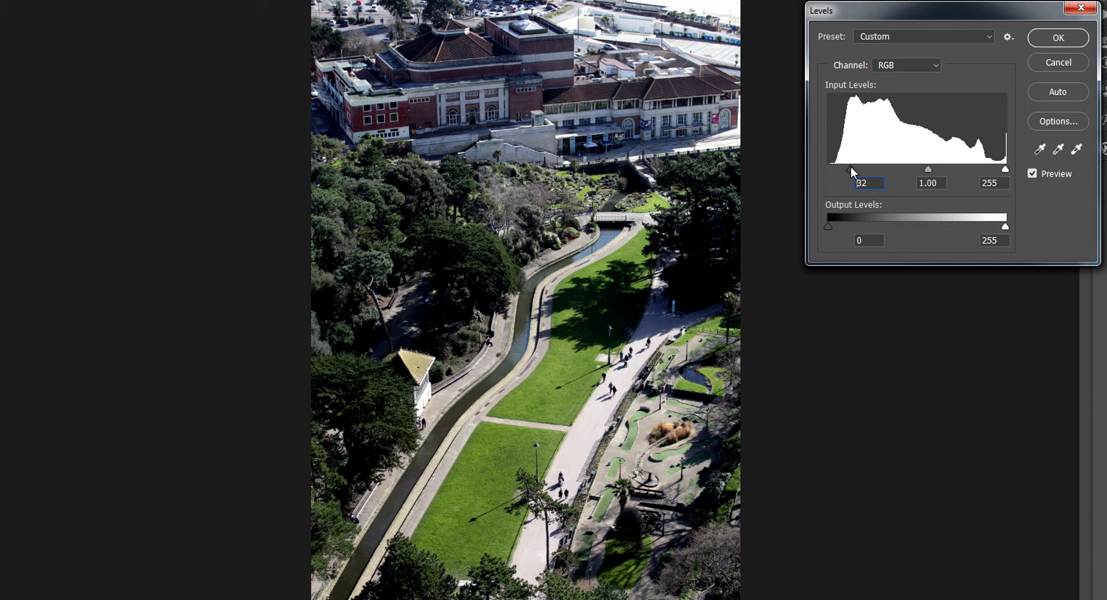
drag(850, 166, 838, 165)
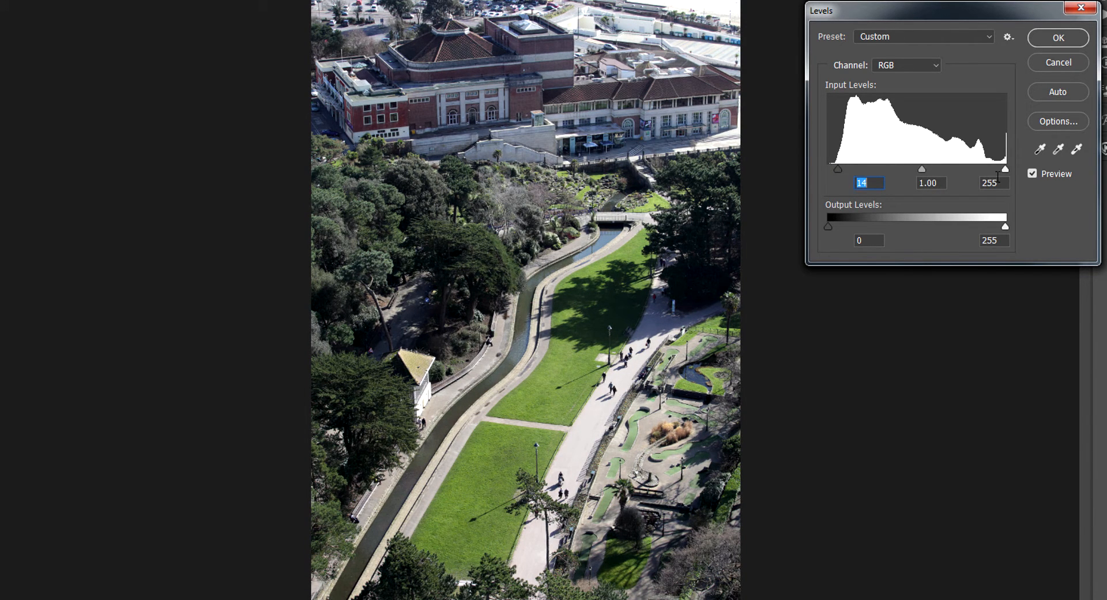
Try a highlight input level of 209, return it to 255, and apply the Levels adjustment.
drag(1006, 168, 974, 175)
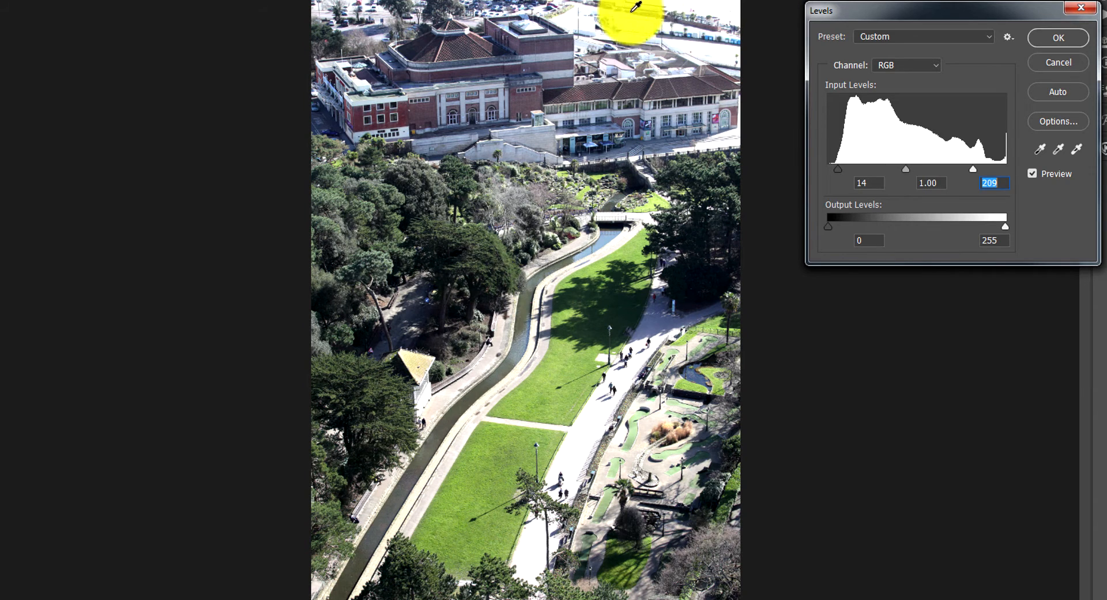
drag(975, 171, 1006, 167)
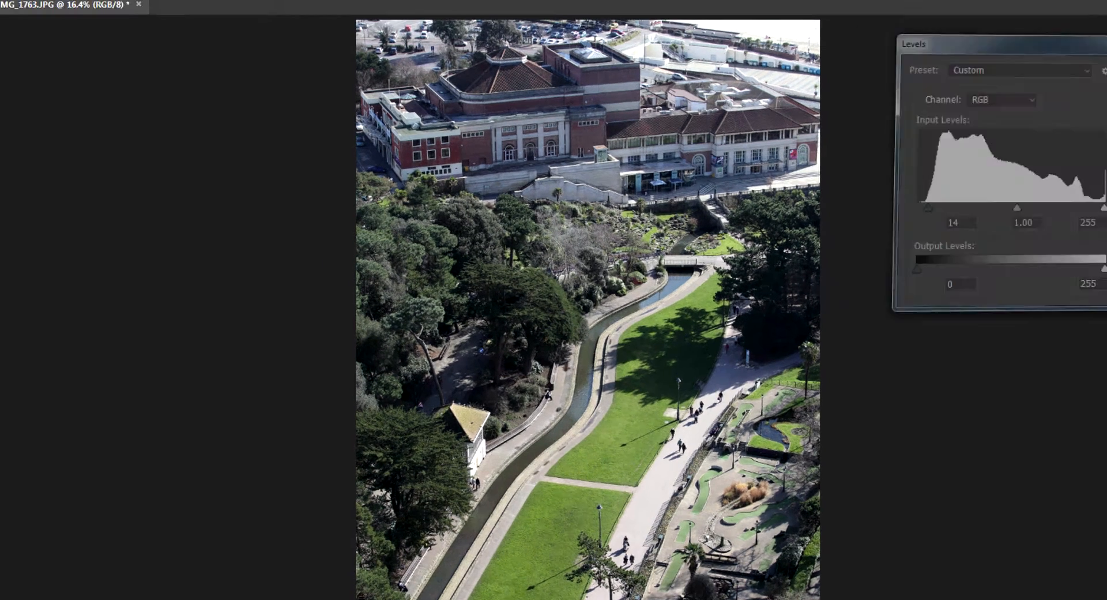
click(1072, 36)
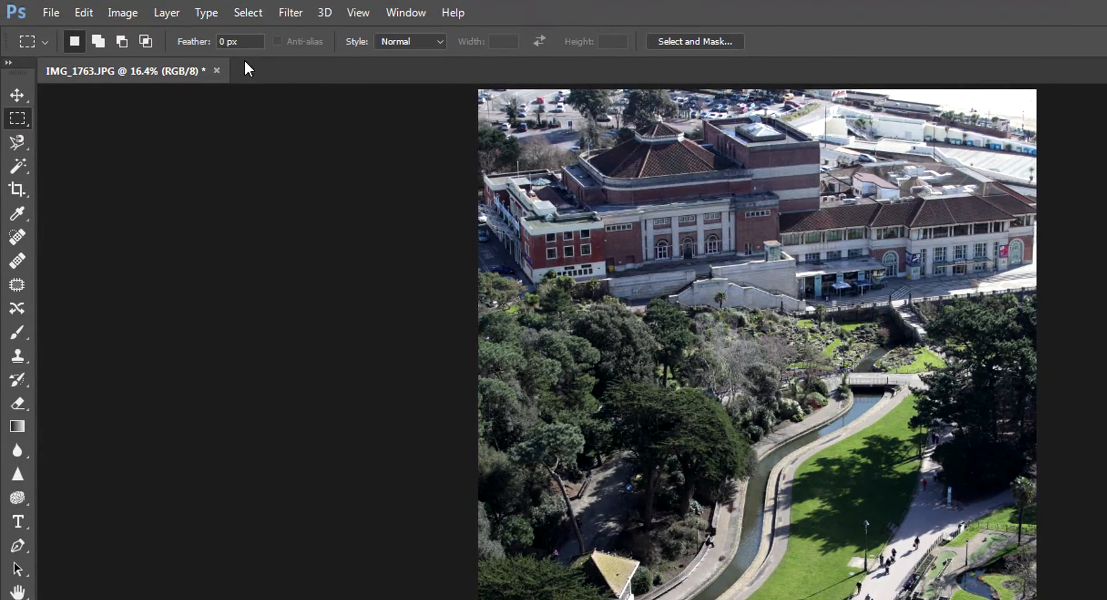
Select the photo's highlights with Color Range and switch to the Rectangular Marquee tool.
click(247, 13)
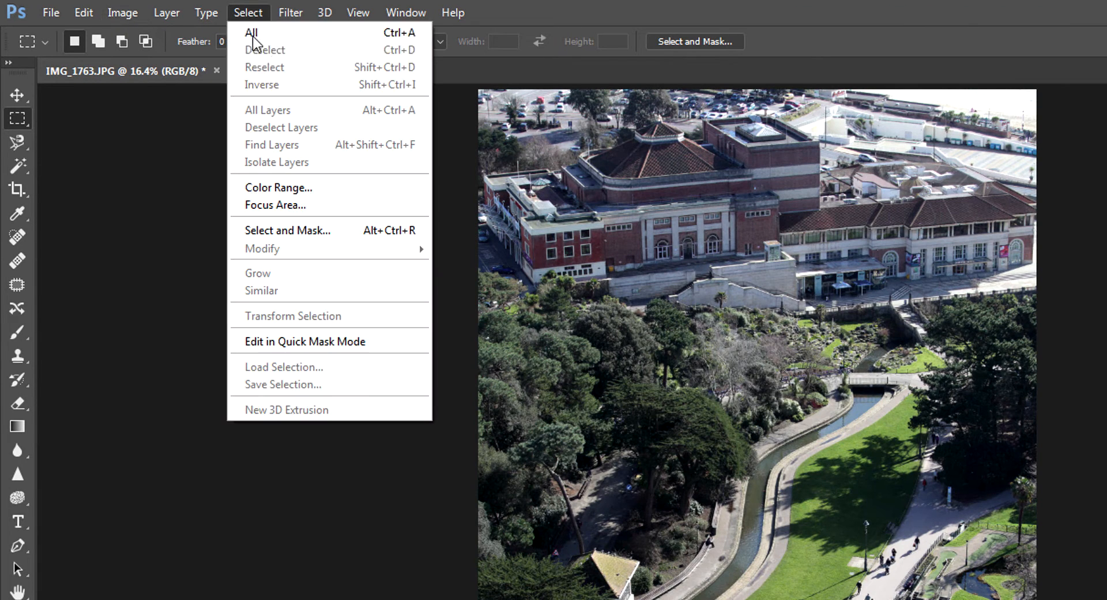
click(282, 187)
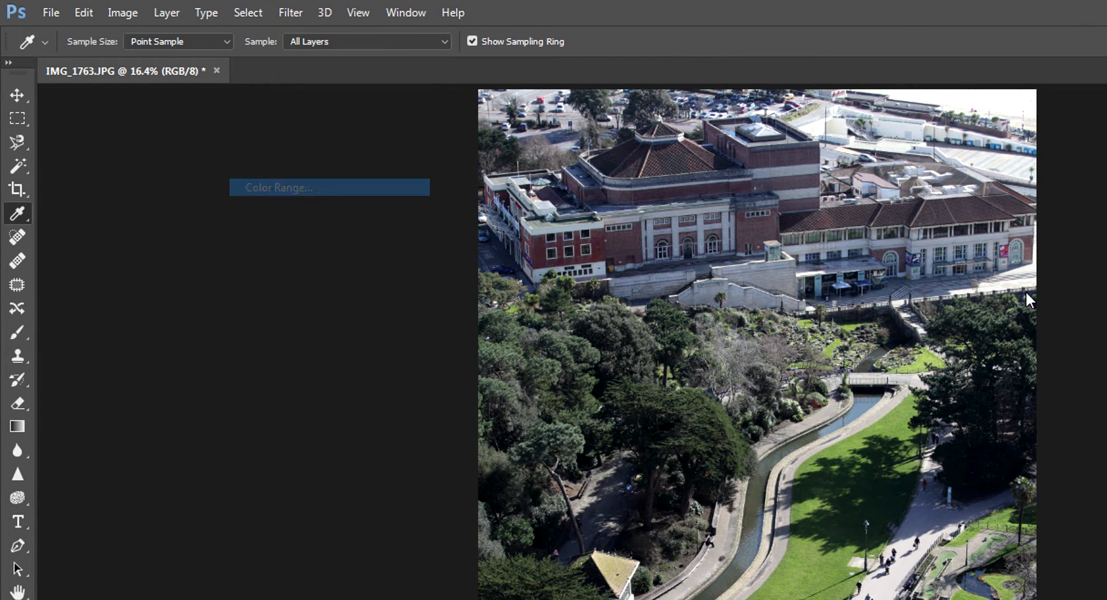
click(907, 242)
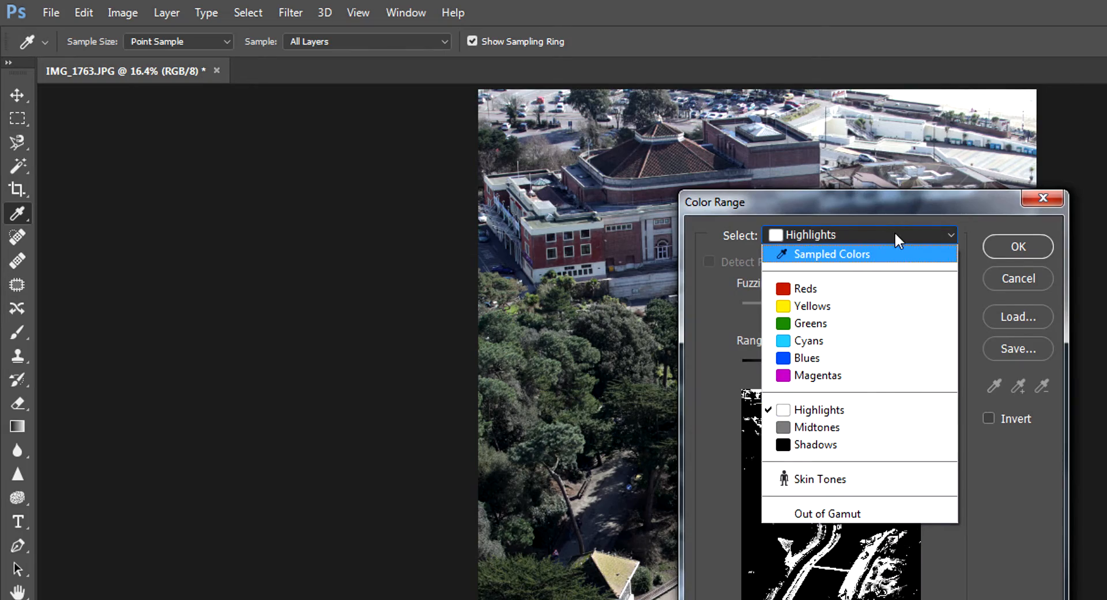
click(896, 237)
click(1019, 248)
key(m)
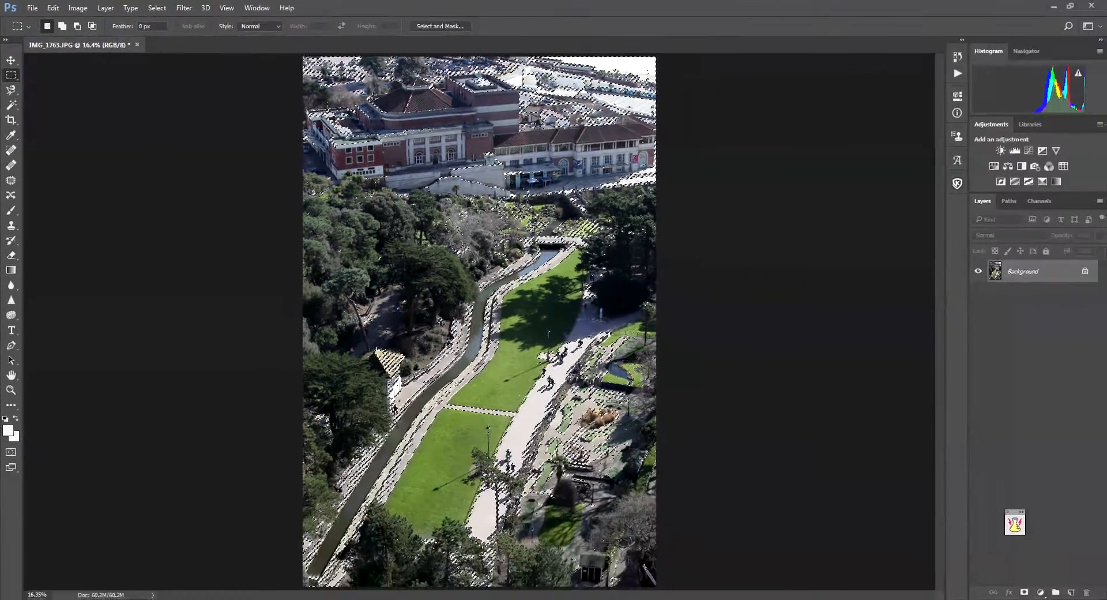
Invert the highlight selection and feather it by 20 pixels.
right_click(531, 199)
click(548, 222)
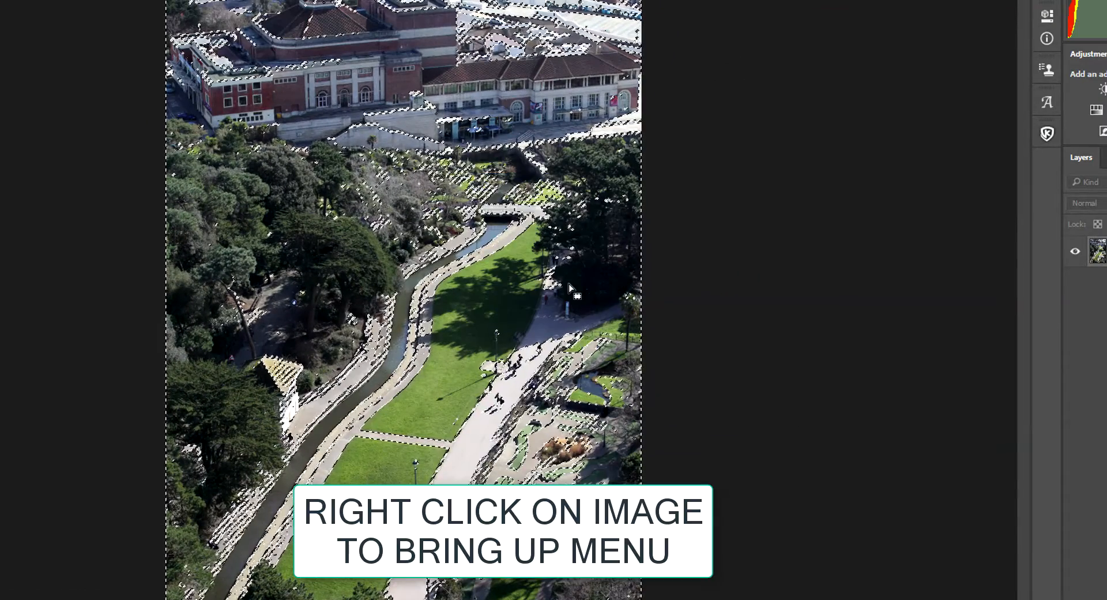
right_click(569, 284)
click(603, 324)
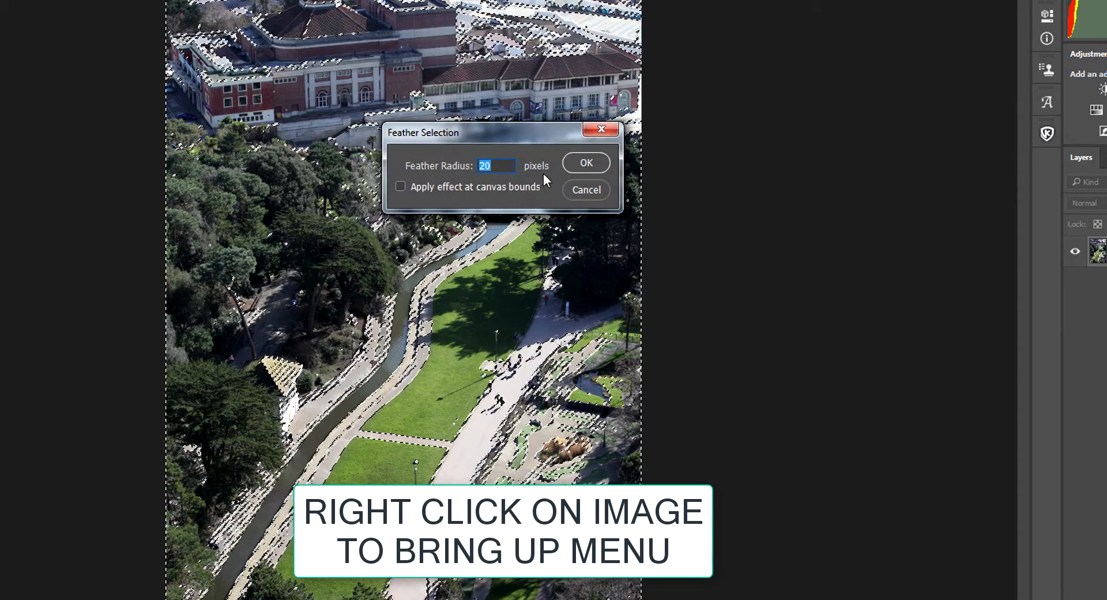
click(586, 164)
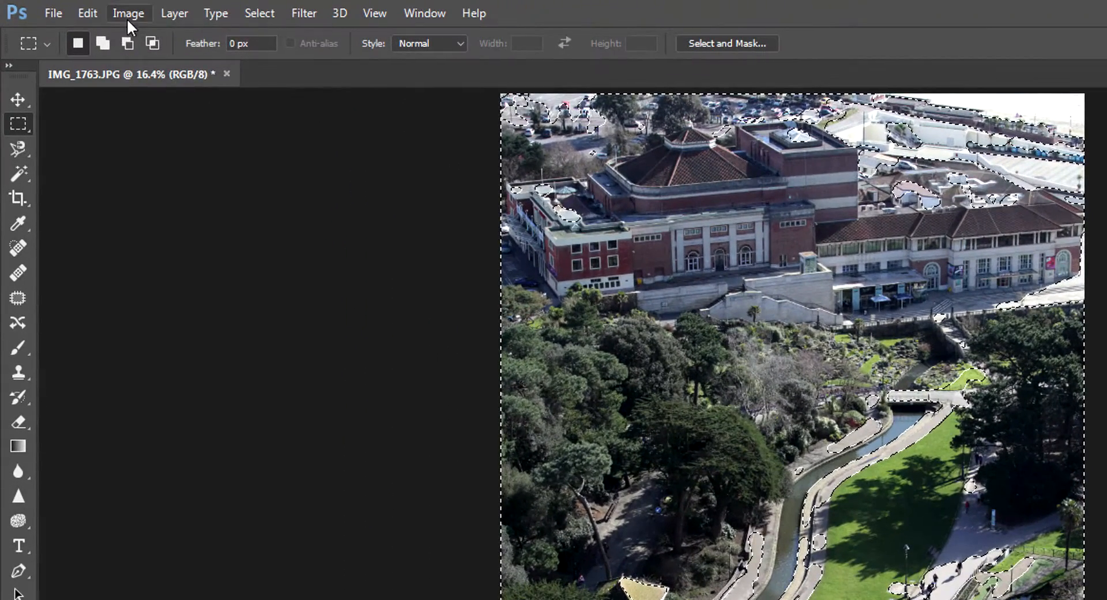
Apply Levels to the feathered selection with a highlight input level of about 229, and deselect.
click(77, 8)
mouse_move(151, 61)
click(369, 80)
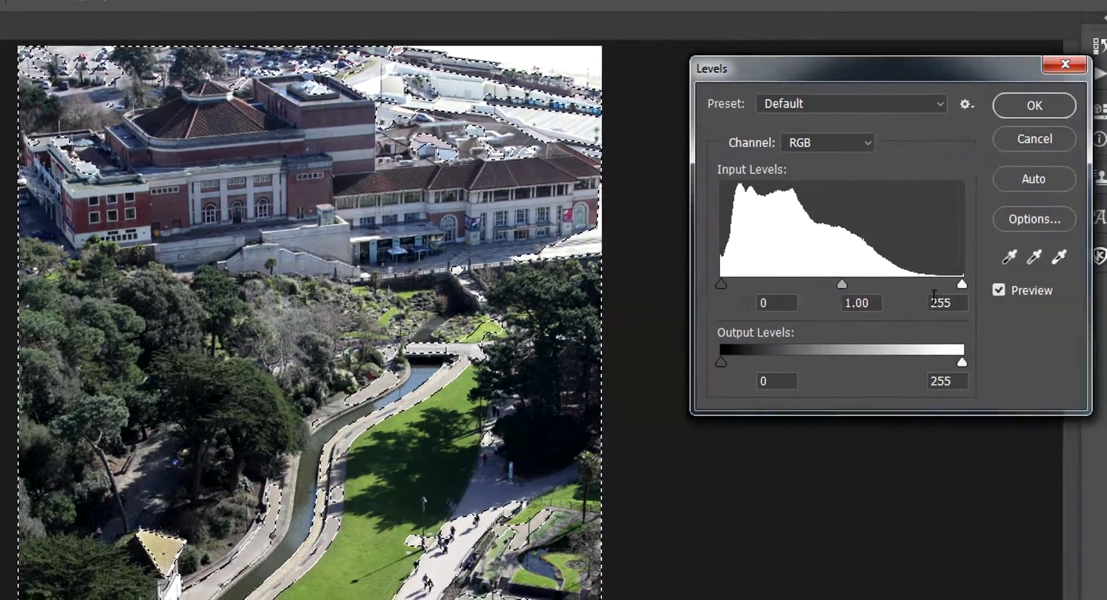
drag(970, 285, 907, 285)
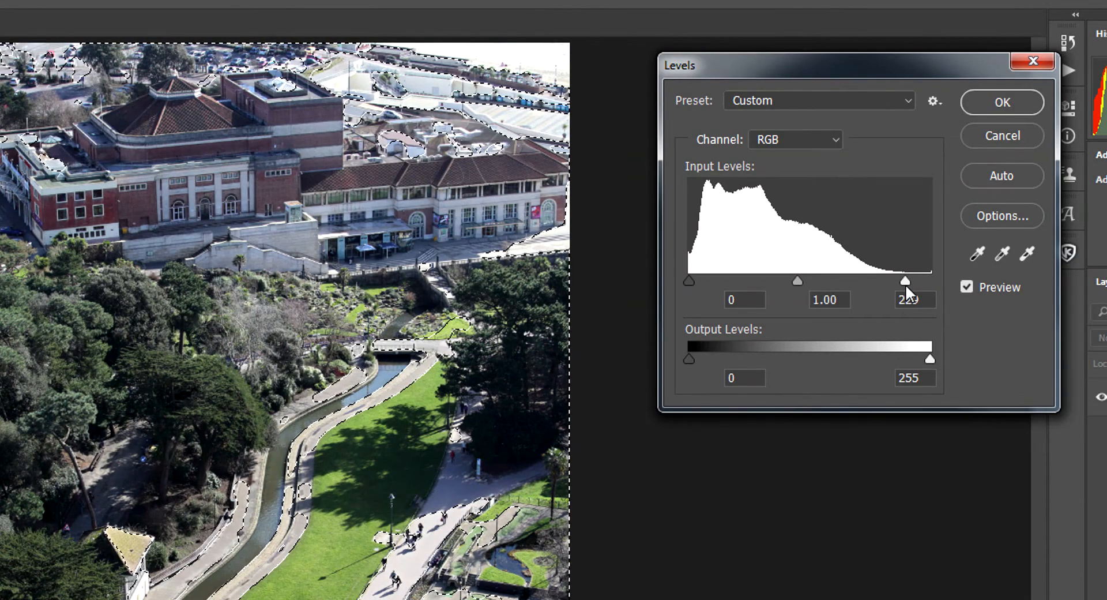
click(1002, 103)
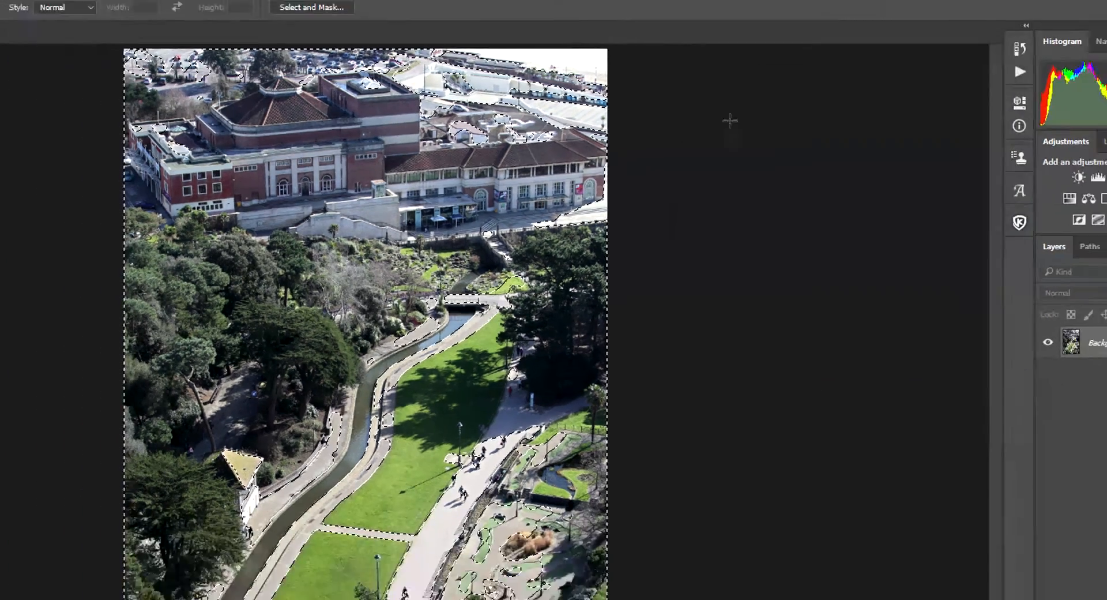
key(ctrl+d)
Revert the photo to its last saved state.
scroll(690, 264, down, 4)
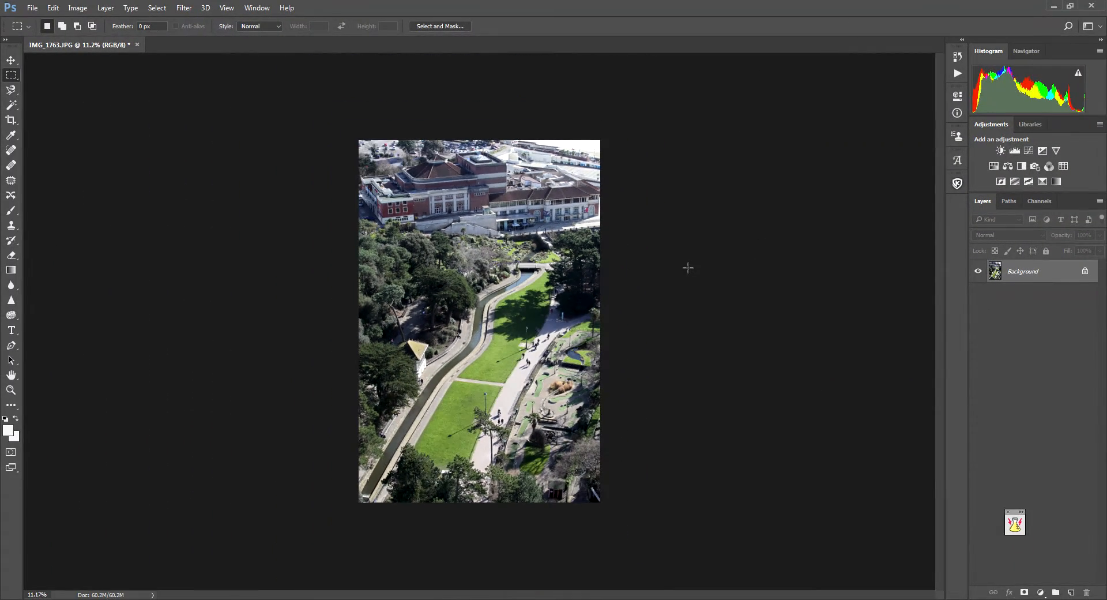
scroll(688, 267, up, 3)
click(33, 8)
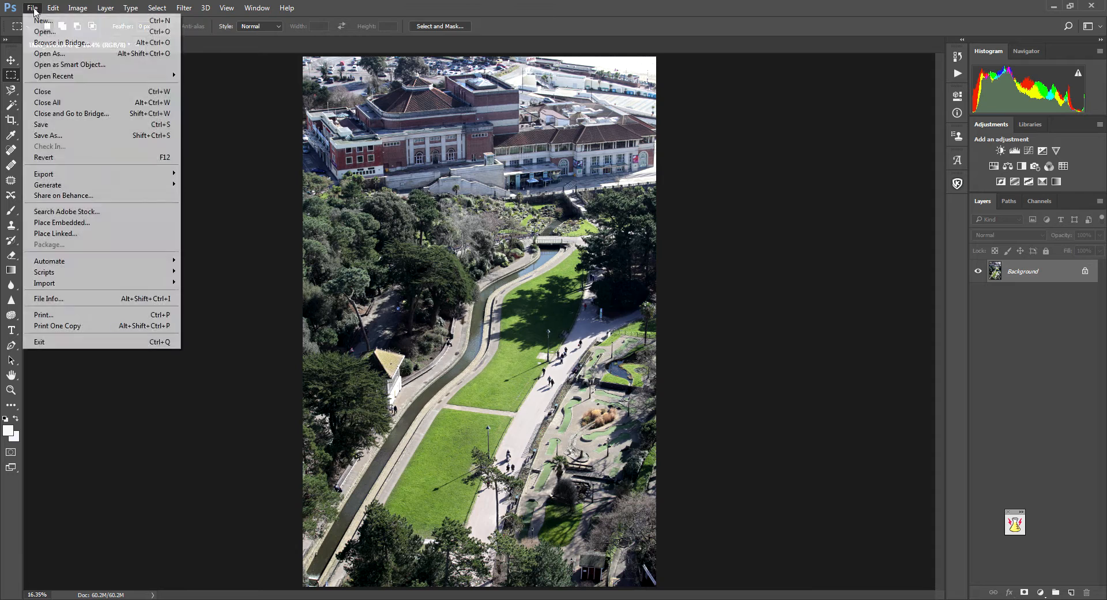
click(44, 157)
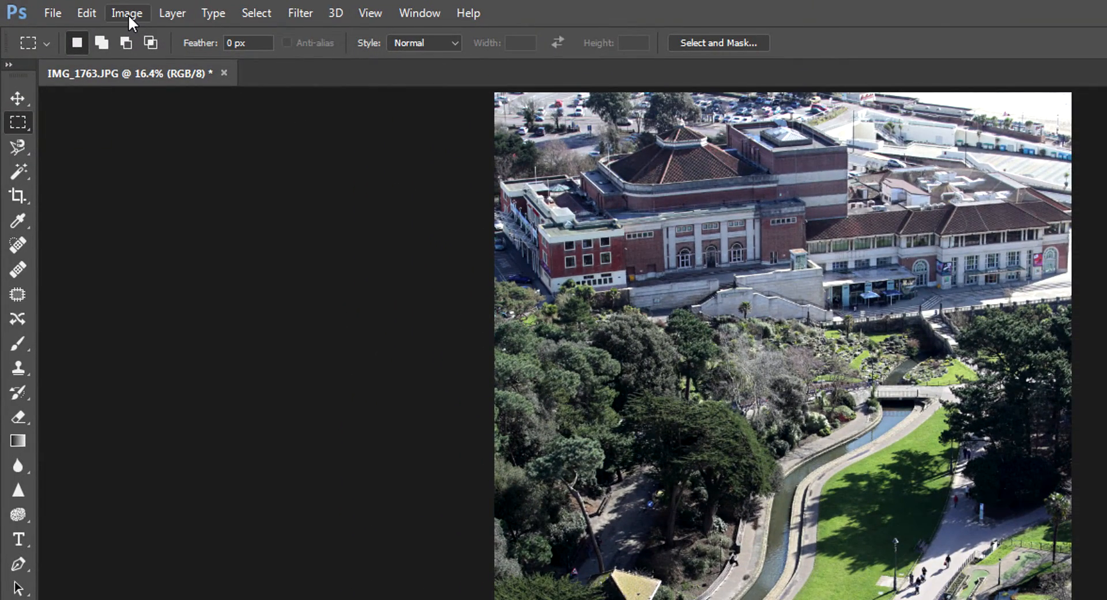
Apply an RGB Curves adjustment with a shadow point at input 49, output 44 and a highlight point at input 190, output 201.
click(128, 15)
mouse_move(140, 66)
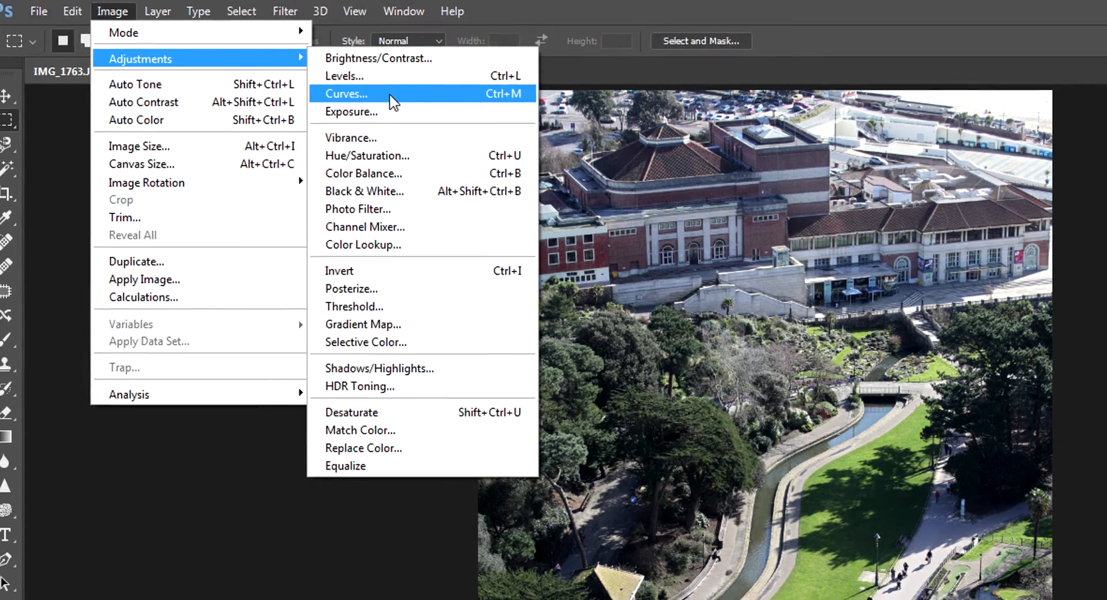
click(407, 99)
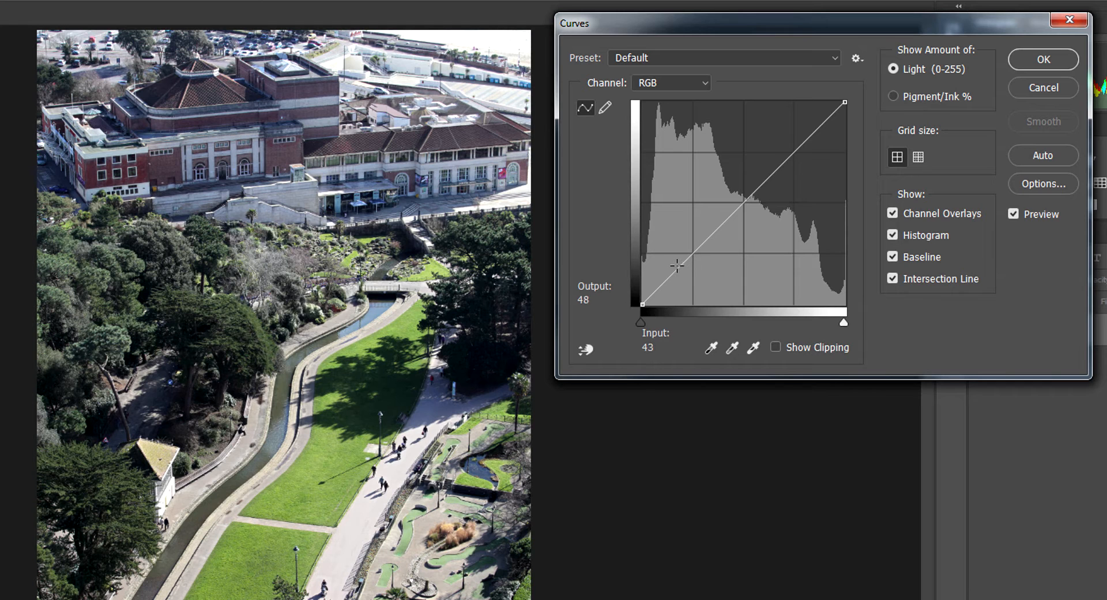
mouse_move(681, 267)
mouse_down()
mouse_move(692, 276)
mouse_move(677, 256)
mouse_move(673, 275)
mouse_up()
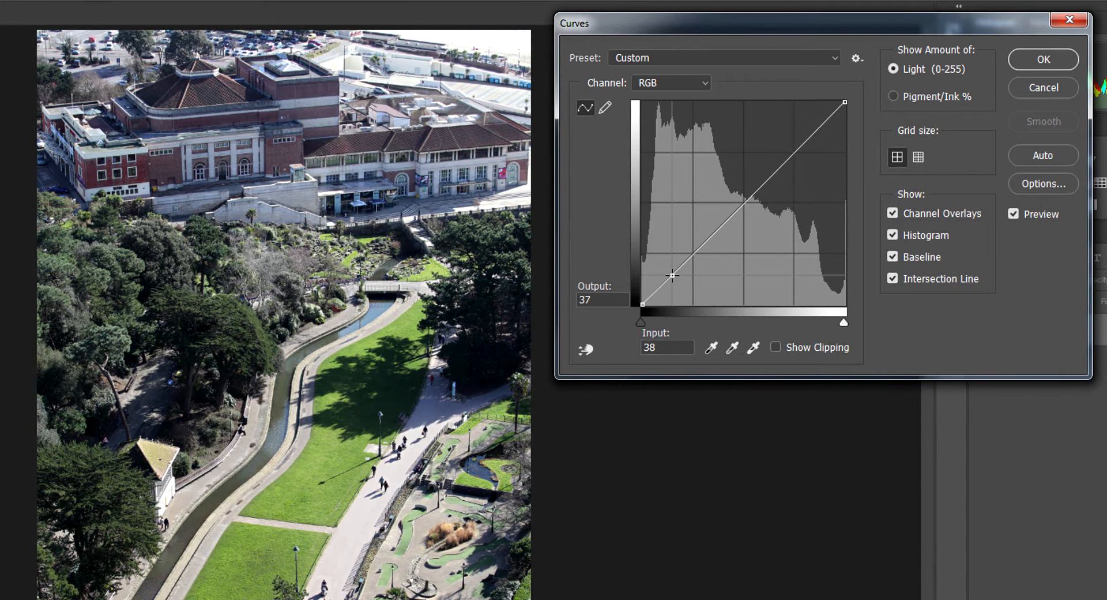
drag(672, 275, 671, 272)
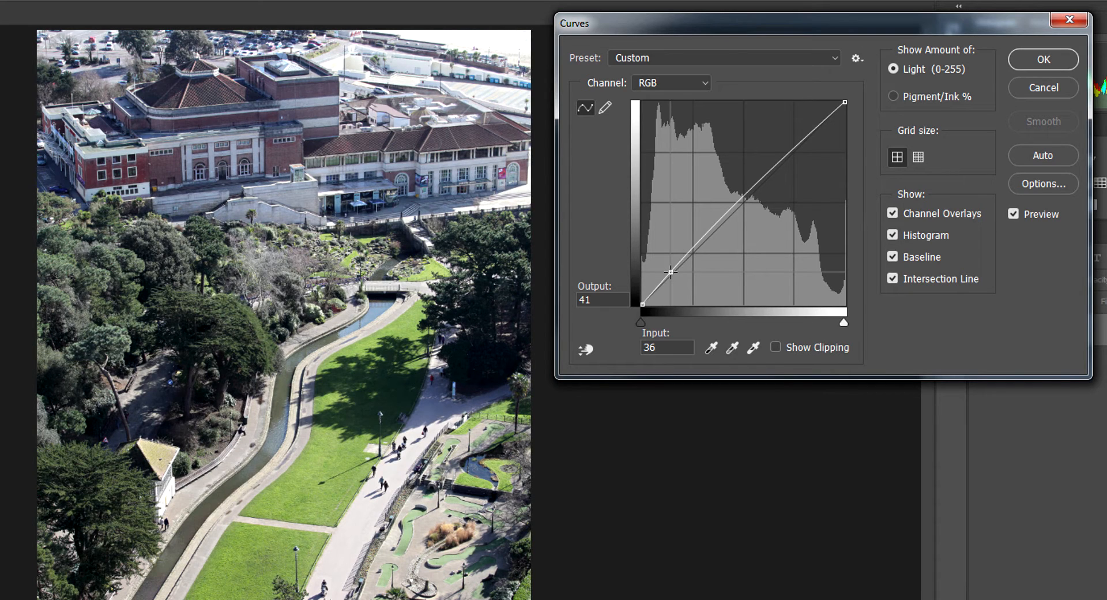
drag(795, 152, 793, 145)
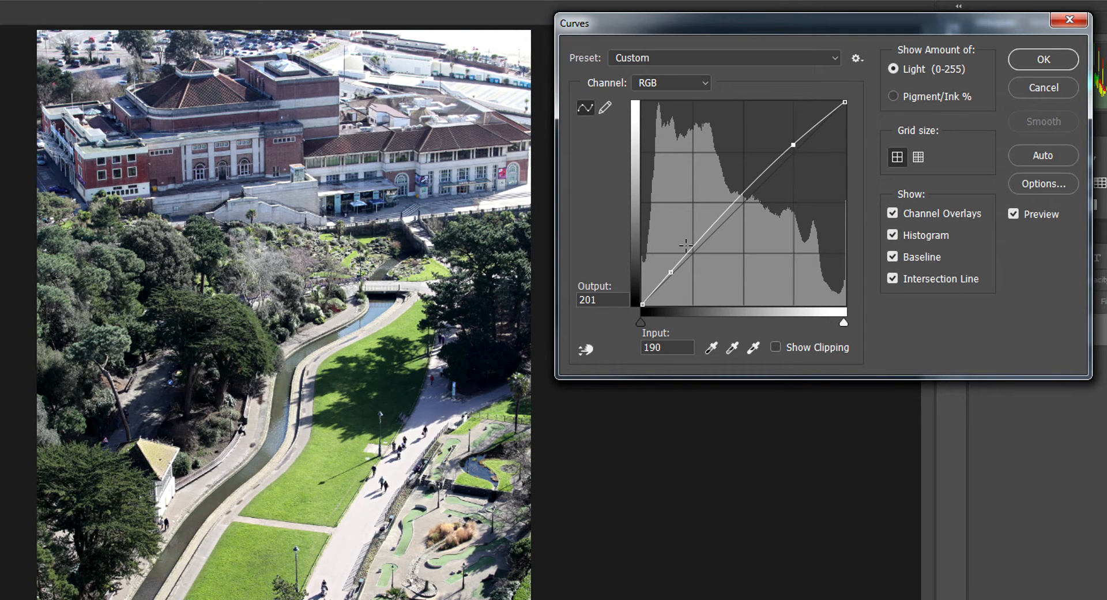
drag(672, 272, 683, 269)
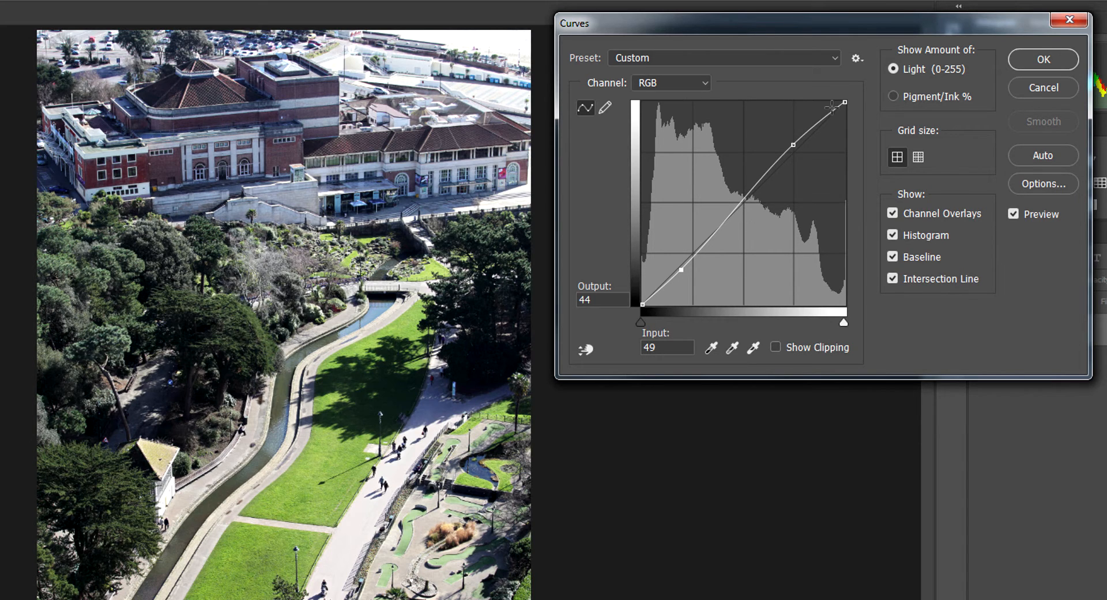
click(1030, 54)
Revert the photo to its saved state and apply Auto Tone, checking the result in detail and as a whole.
click(32, 8)
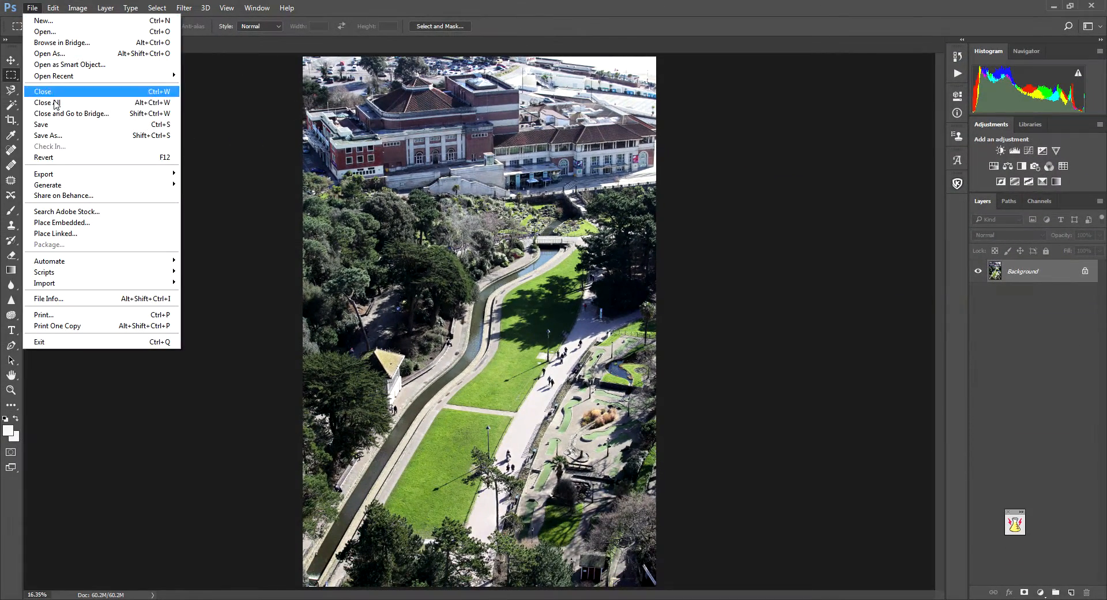
click(58, 158)
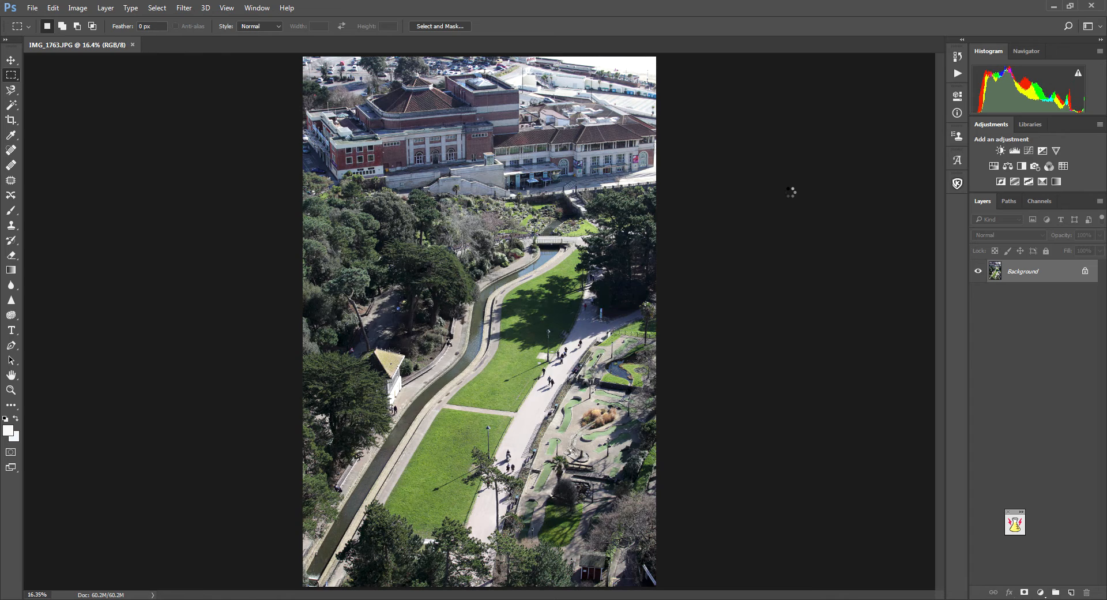
key(ctrl+shift+l)
scroll(634, 293, up, 10)
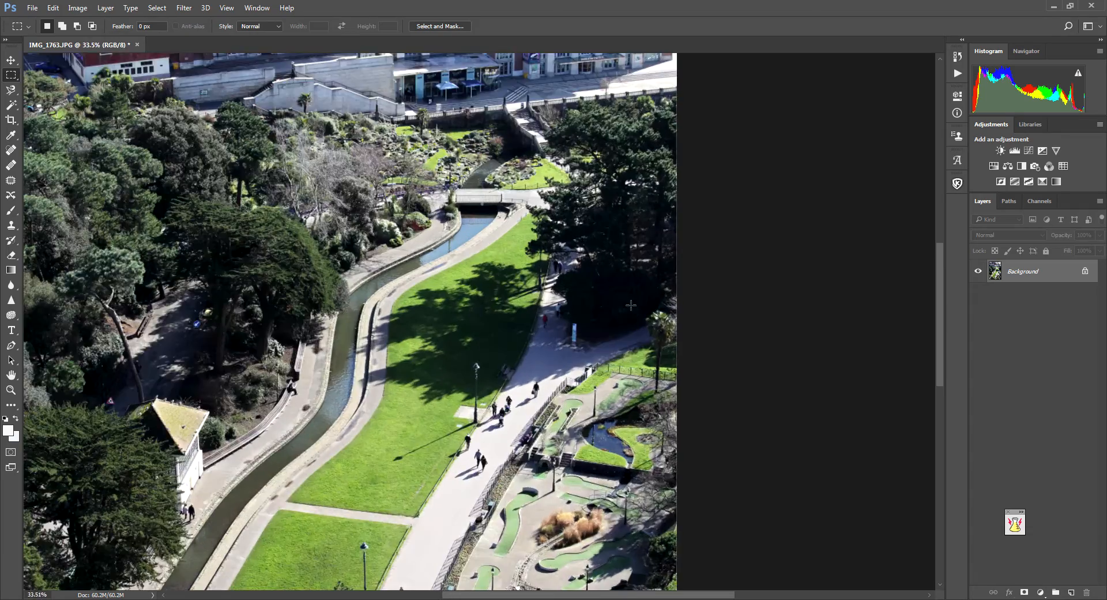
drag(307, 404, 514, 250)
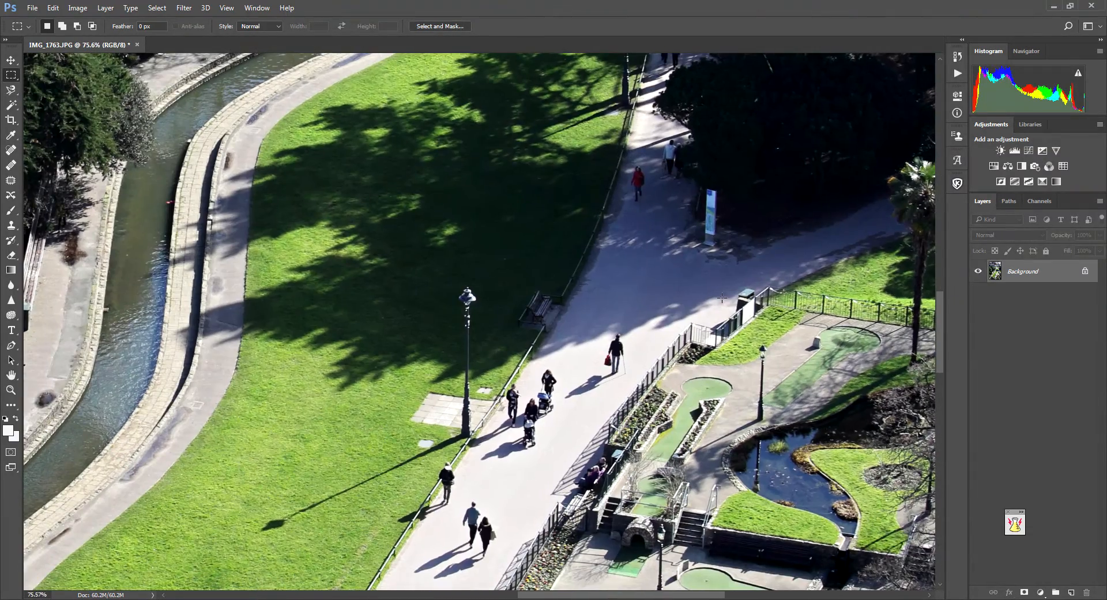
scroll(628, 265, down, 10)
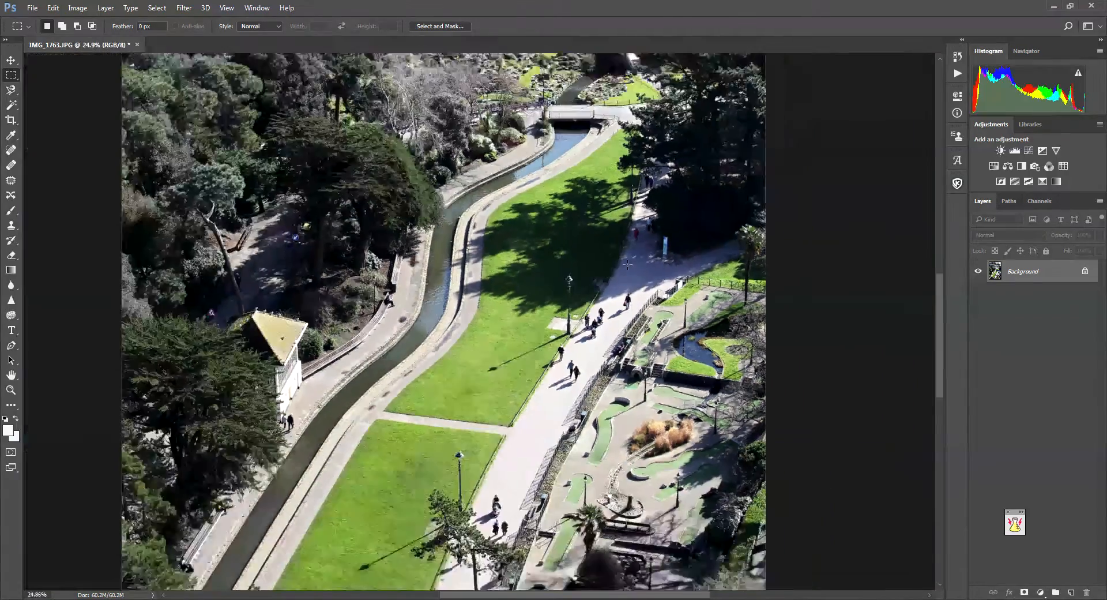
scroll(626, 264, up, 1)
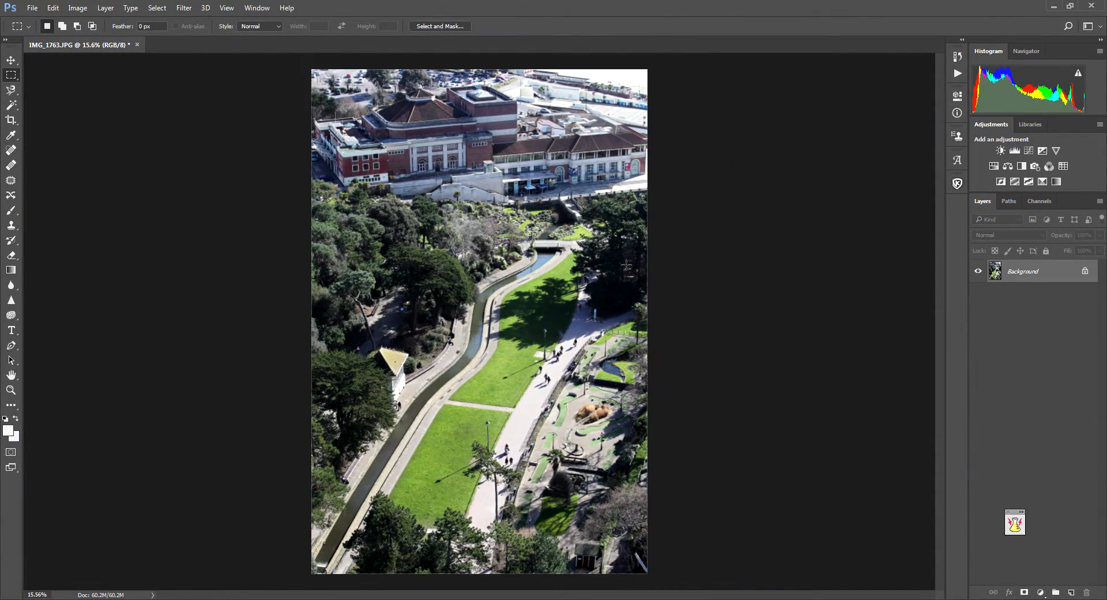